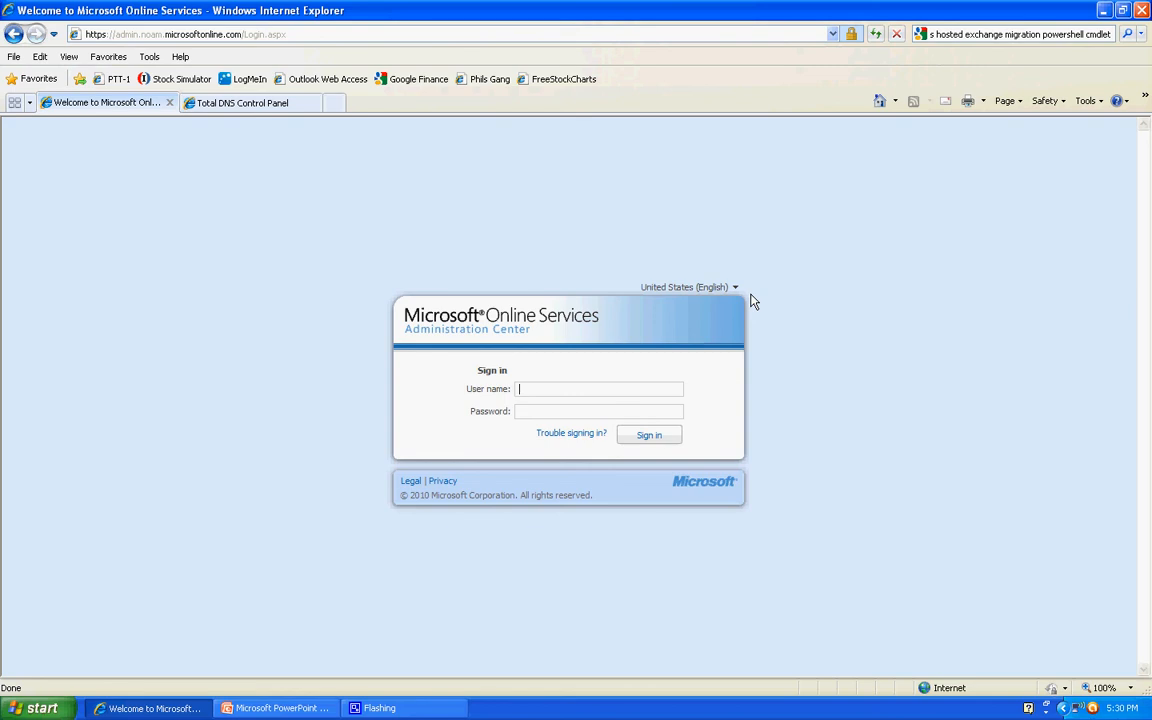
- Sign in to the Administration Center with the administrator's user name and the account password
{"action": "key", "text": "ctrl+v"}
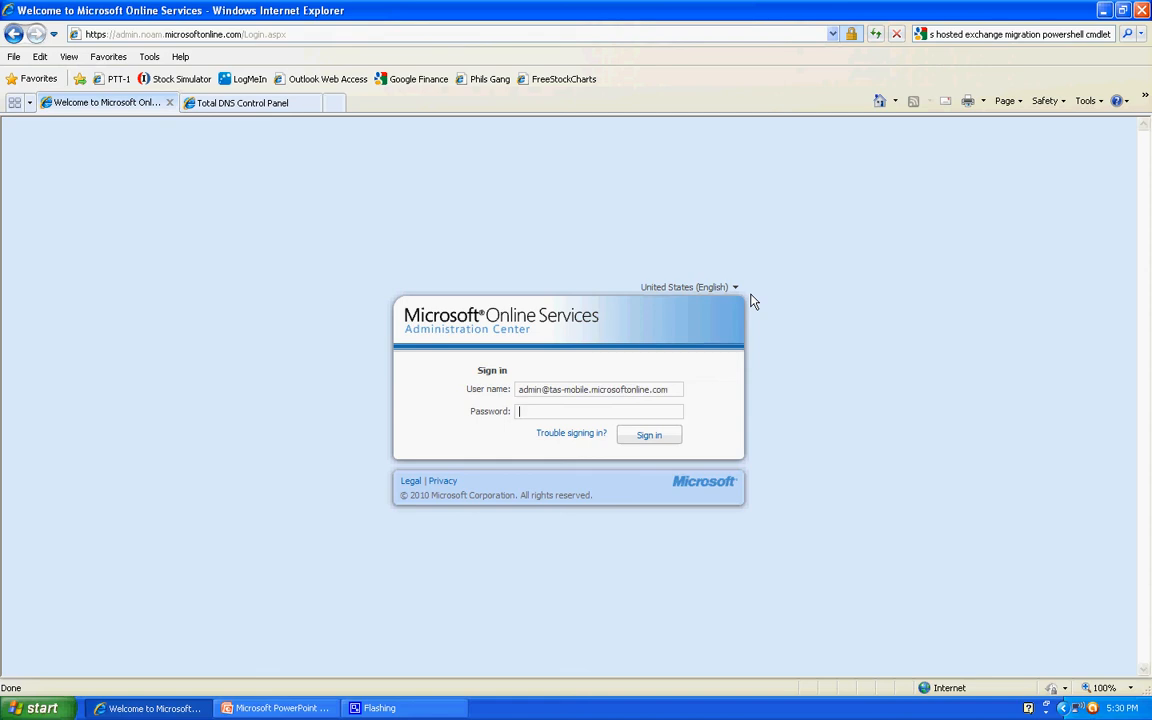
{"action": "type", "text": "••••••••"}
{"action": "key", "text": "Return"}
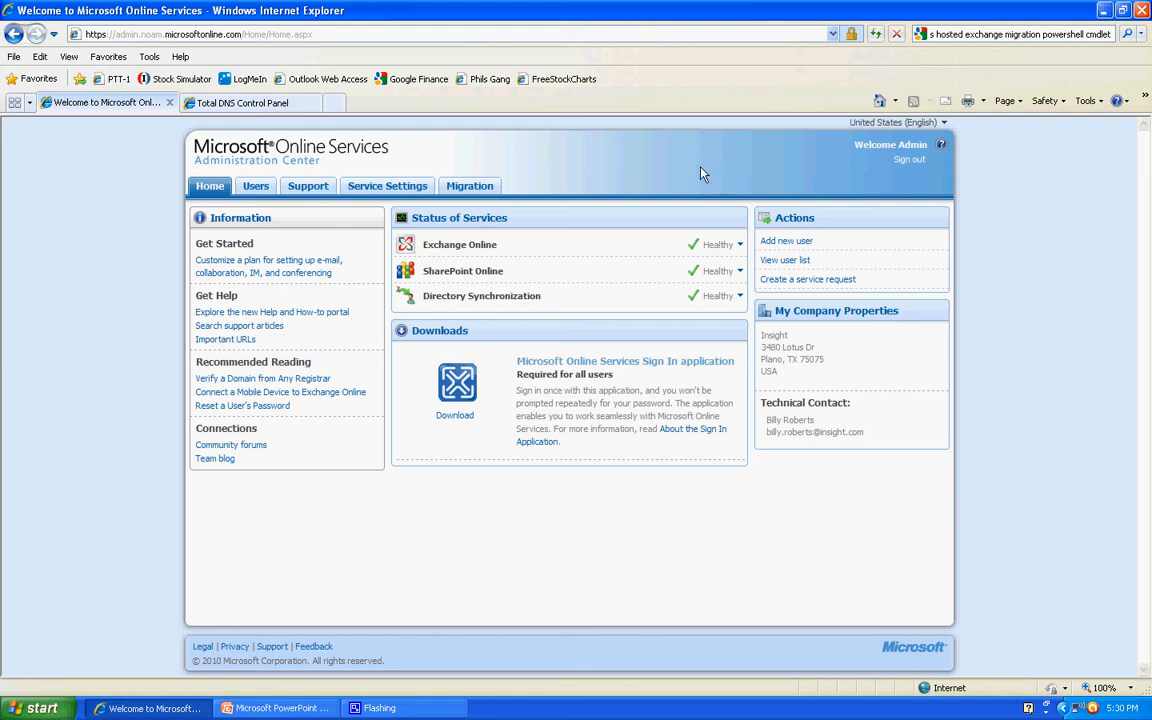
- Create a new domain named taspractice4.us with the type External Relay in the users' domain list
{"action": "left_click", "coordinate": [256, 188]}
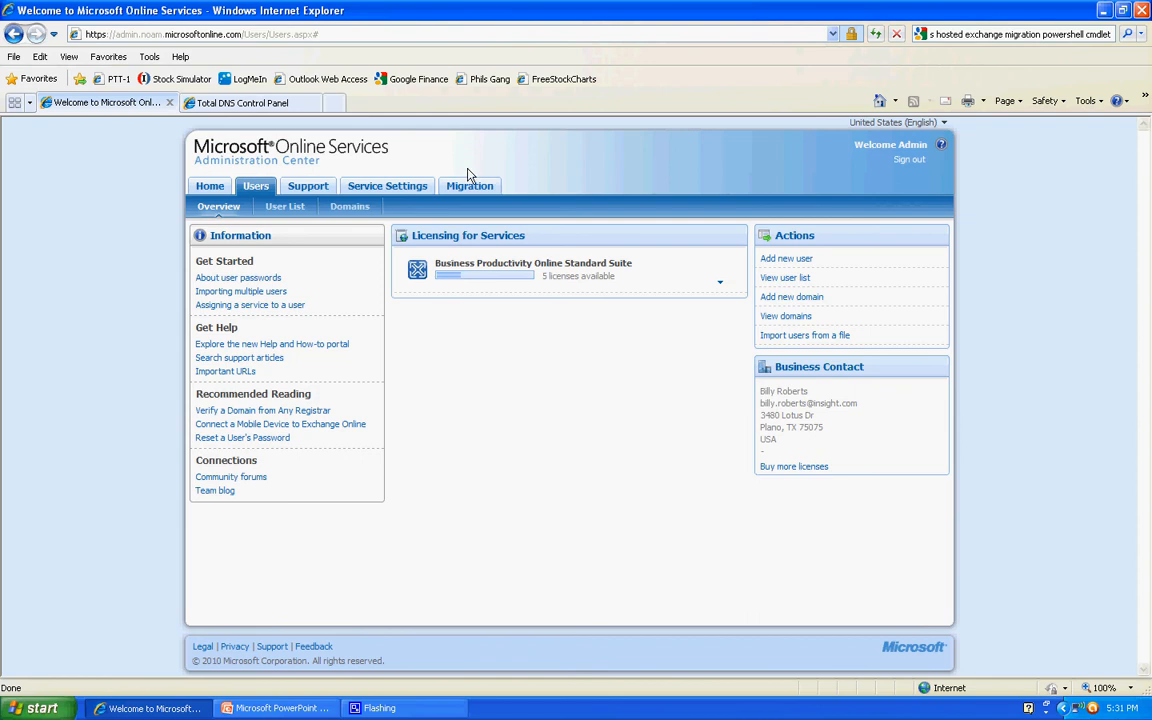
{"action": "left_click", "coordinate": [347, 207]}
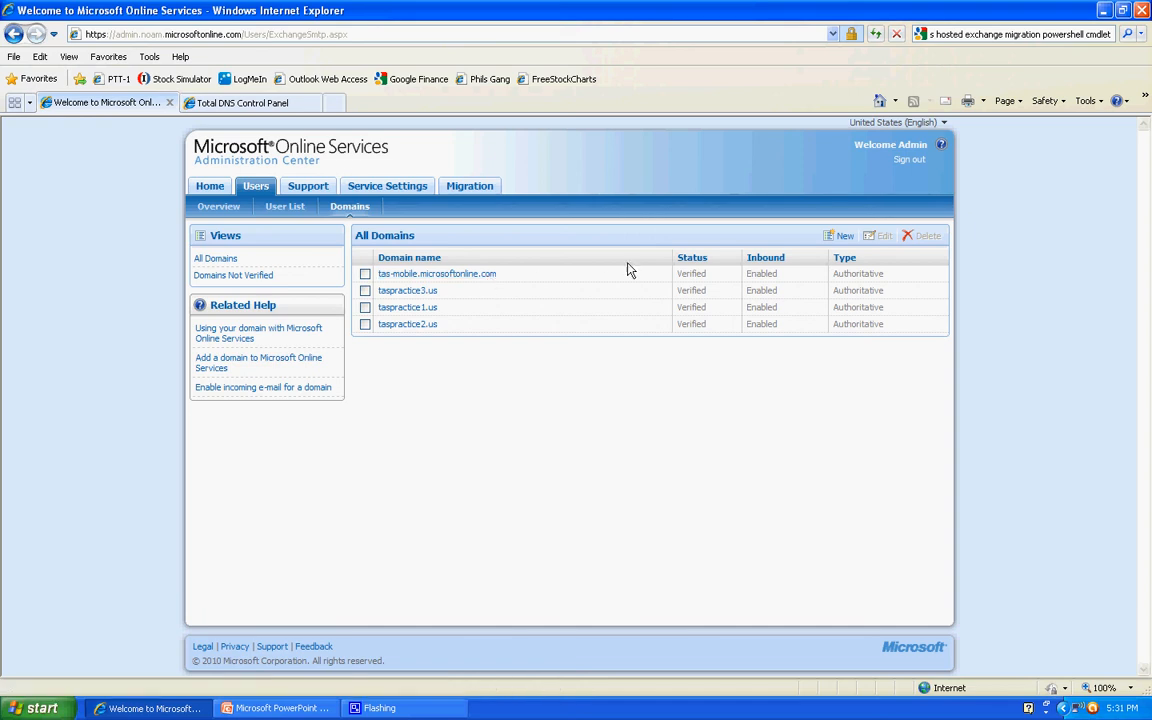
{"action": "left_click", "coordinate": [845, 240]}
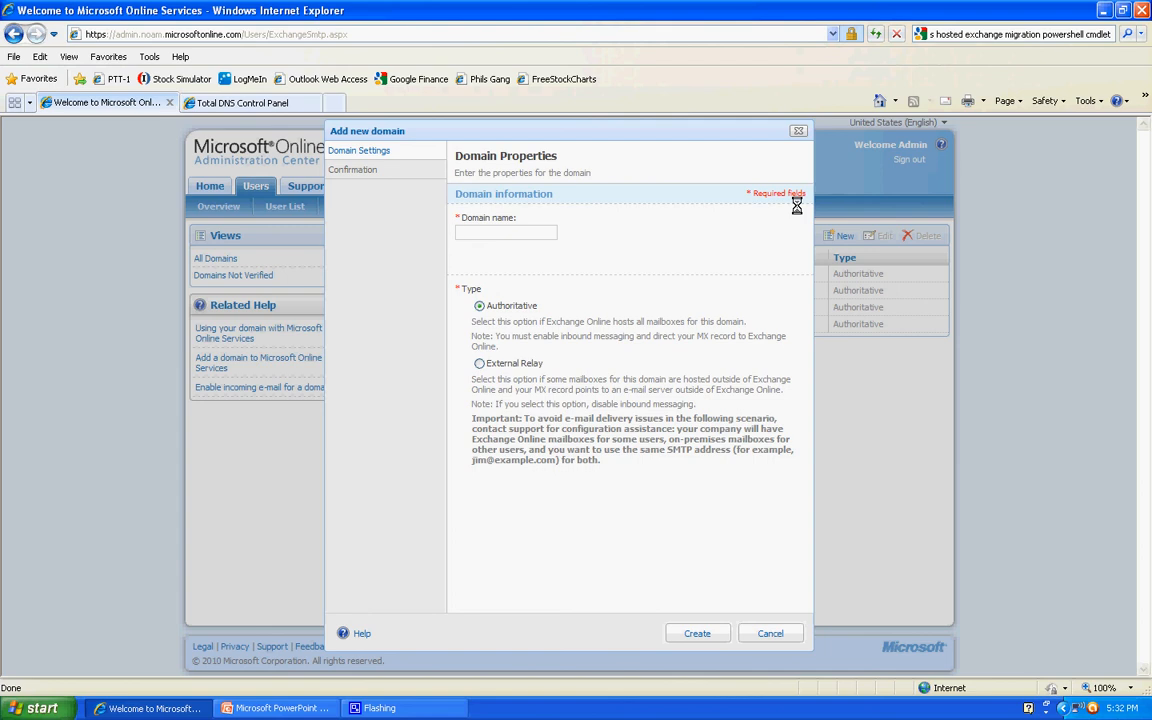
{"action": "type", "text": "taspractice4.us"}
{"action": "left_click", "coordinate": [484, 367]}
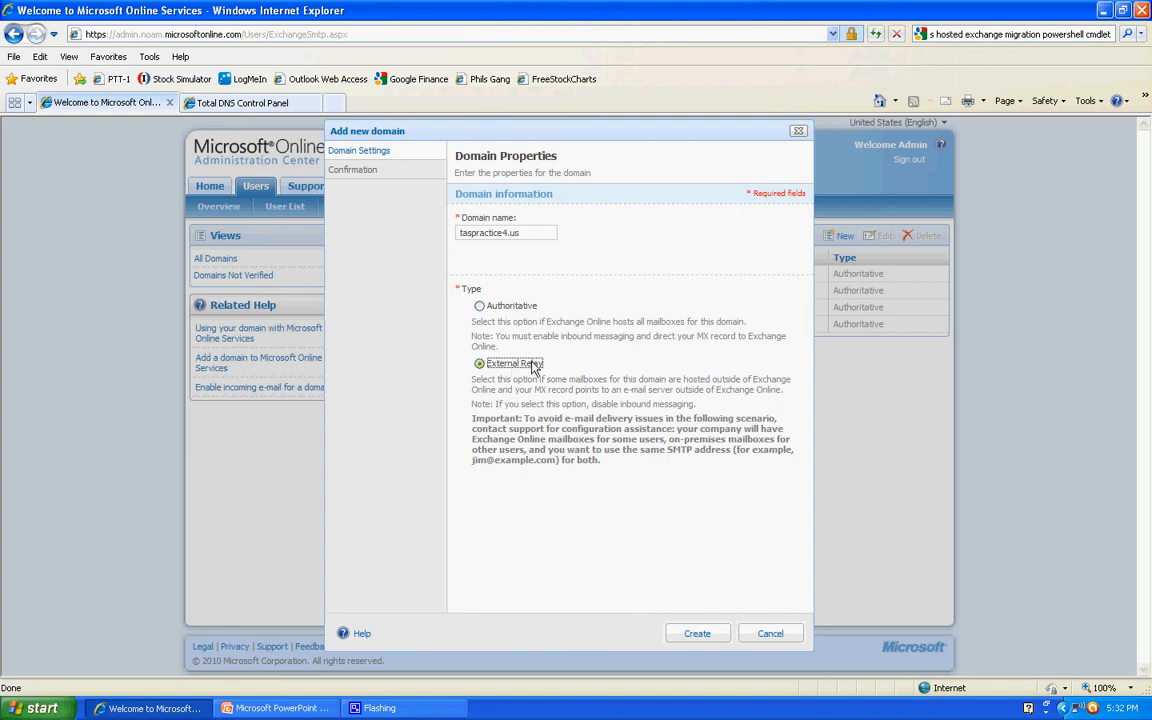
{"action": "left_click", "coordinate": [695, 635]}
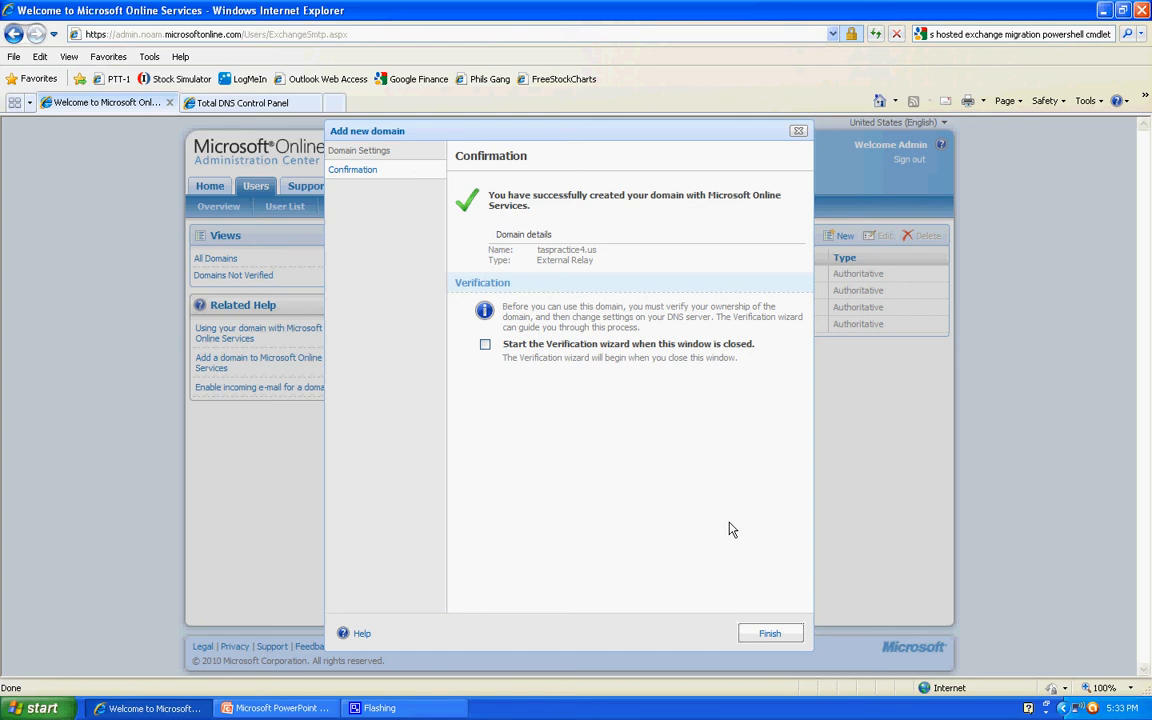
- Start the Verification wizard for the new domain with registrar Other and copy the CNAME host ms22399371.taspractice4.us
{"action": "left_click", "coordinate": [485, 347]}
{"action": "left_click", "coordinate": [770, 636]}
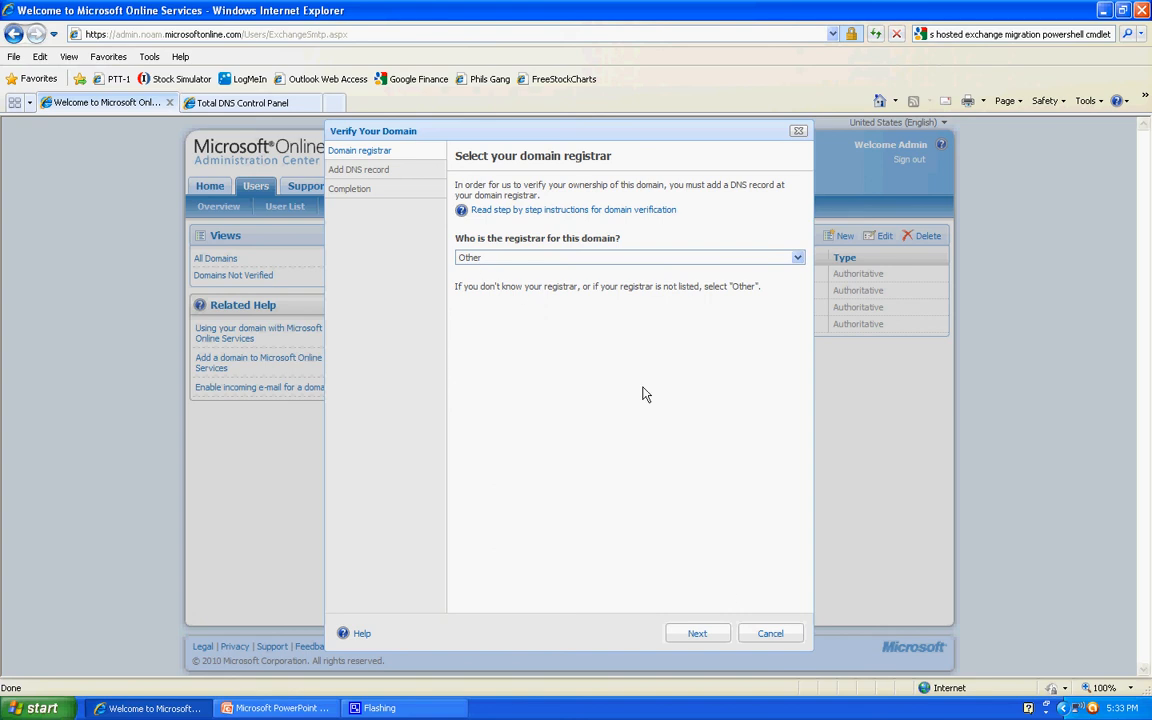
{"action": "left_click", "coordinate": [697, 636]}
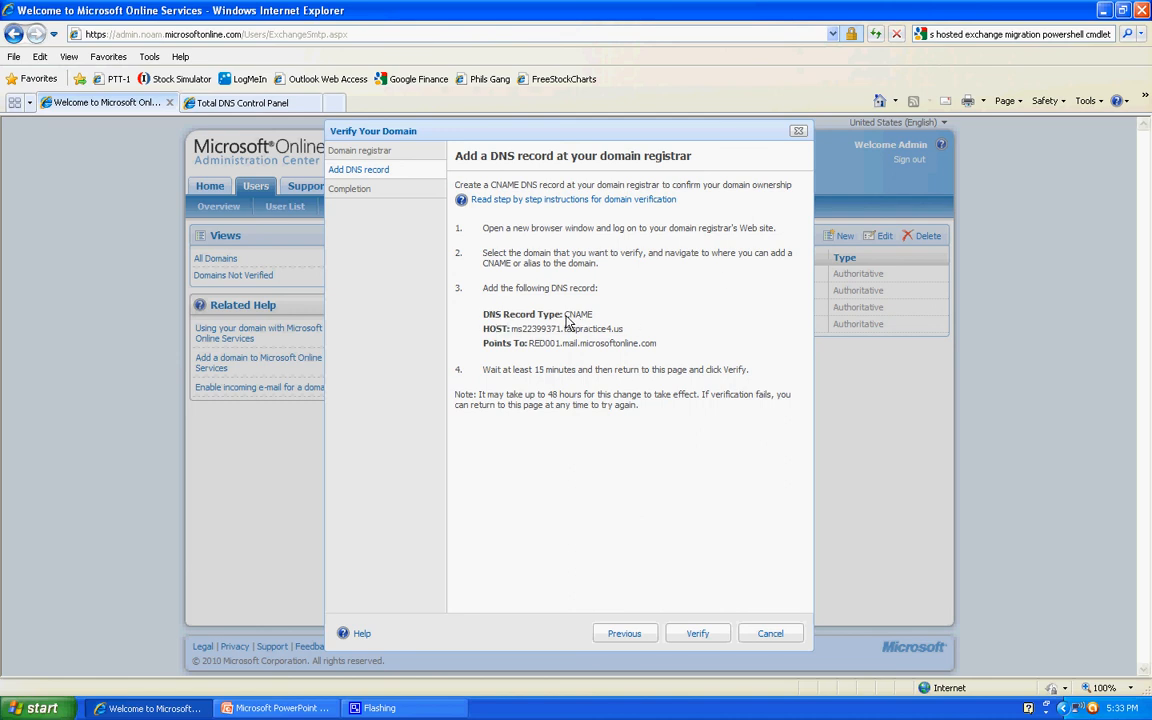
{"action": "left_click_drag", "start_coordinate": [564, 315], "coordinate": [595, 318]}
{"action": "left_click", "coordinate": [515, 340]}
{"action": "left_click_drag", "start_coordinate": [513, 330], "coordinate": [622, 340]}
{"action": "key", "text": "ctrl+c"}
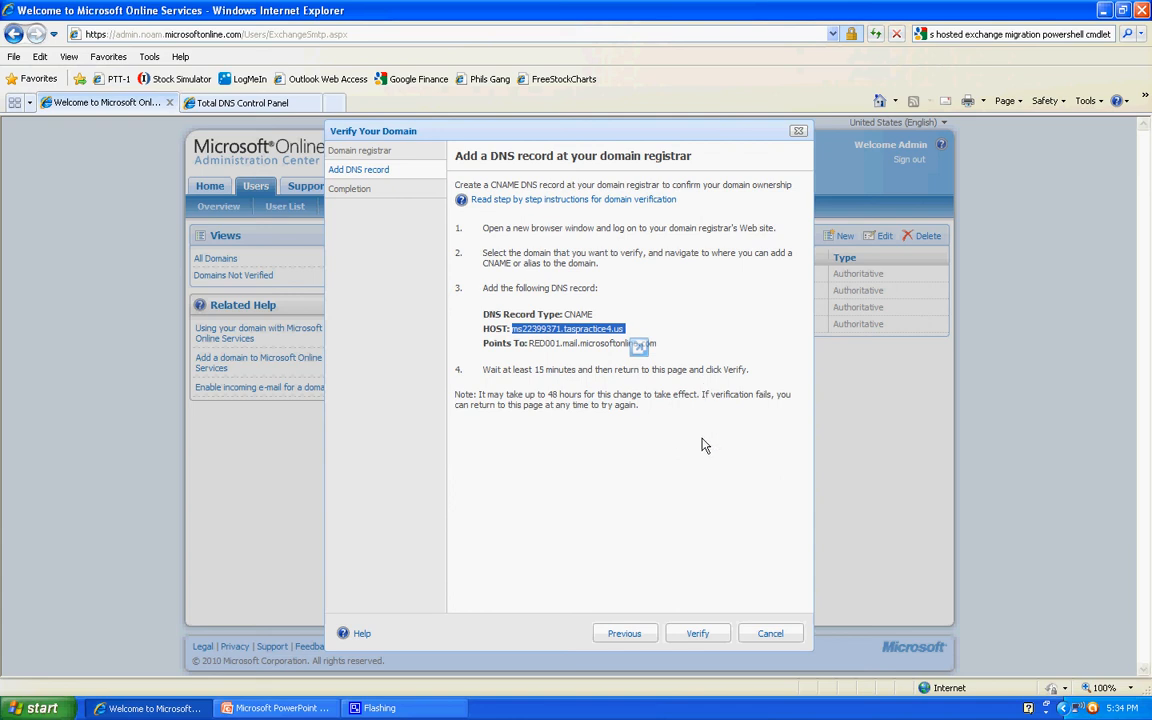
- Close the verification wizard, and restart verification of taspractice4.us from the domain list up to the DNS record instructions
{"action": "left_click", "coordinate": [768, 635]}
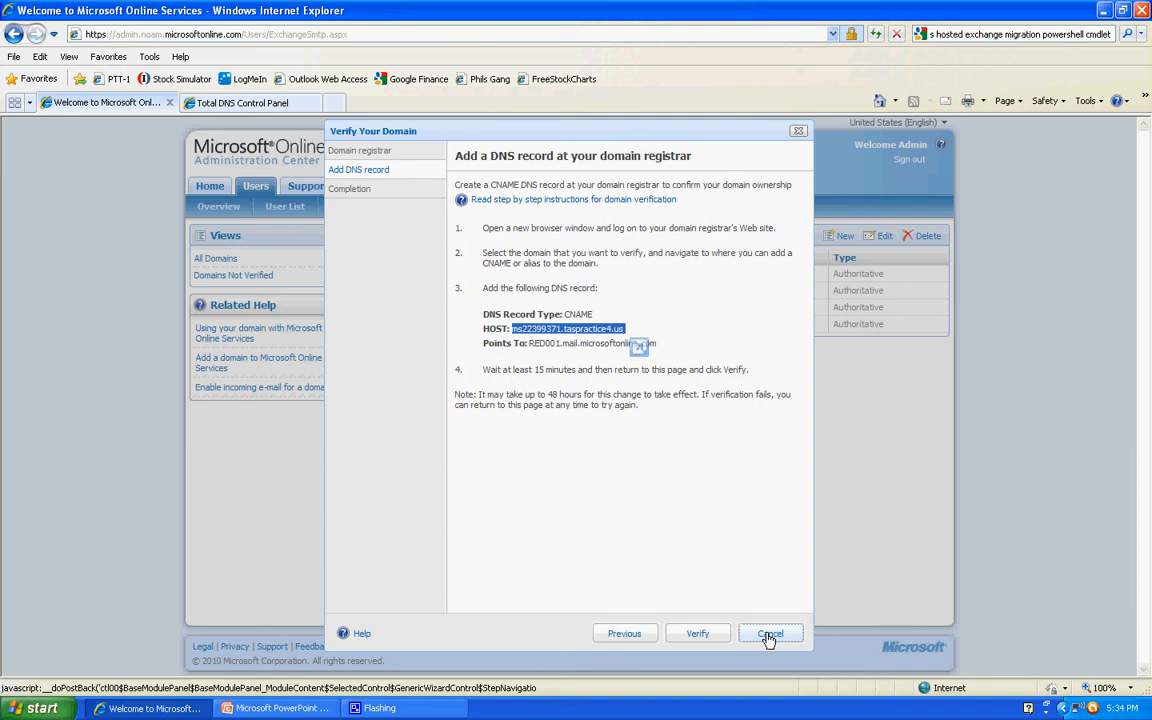
{"action": "left_click", "coordinate": [769, 636]}
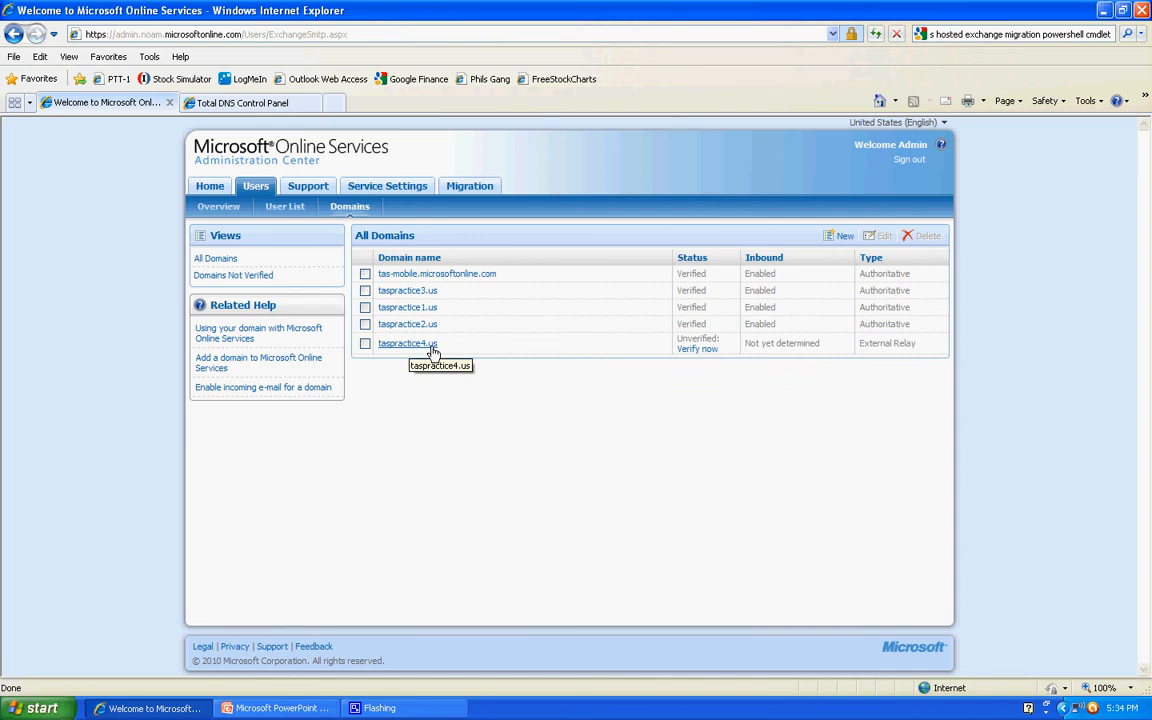
{"action": "left_click", "coordinate": [706, 352]}
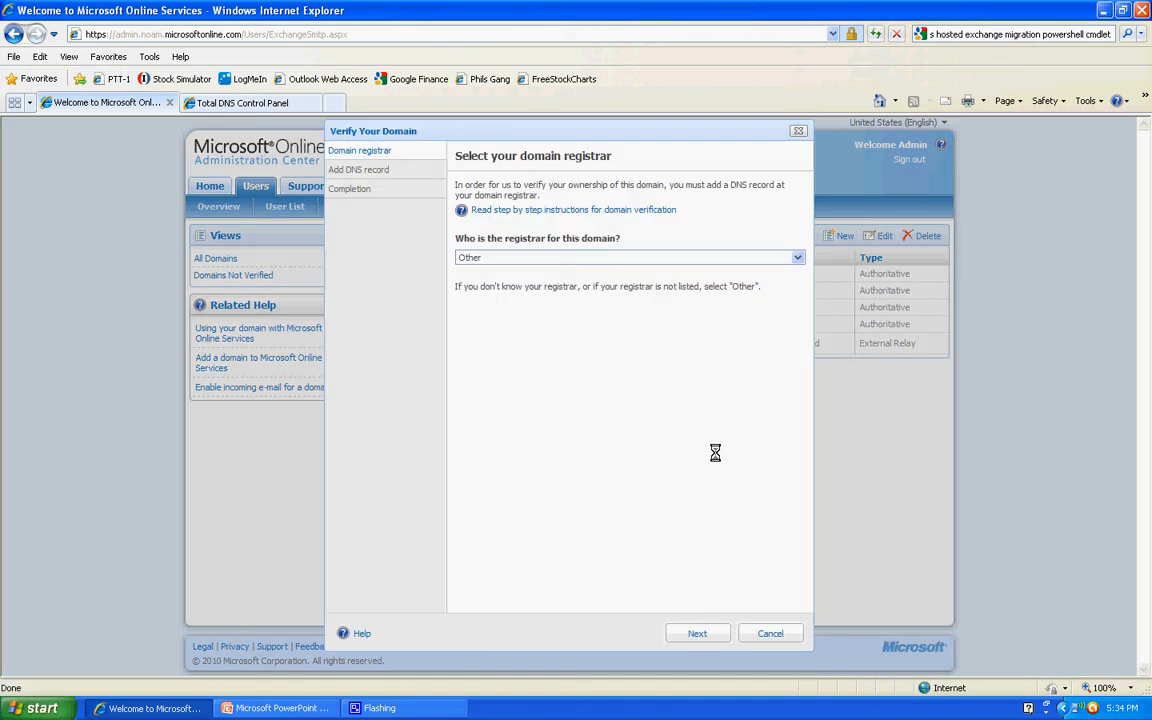
{"action": "left_click", "coordinate": [699, 638]}
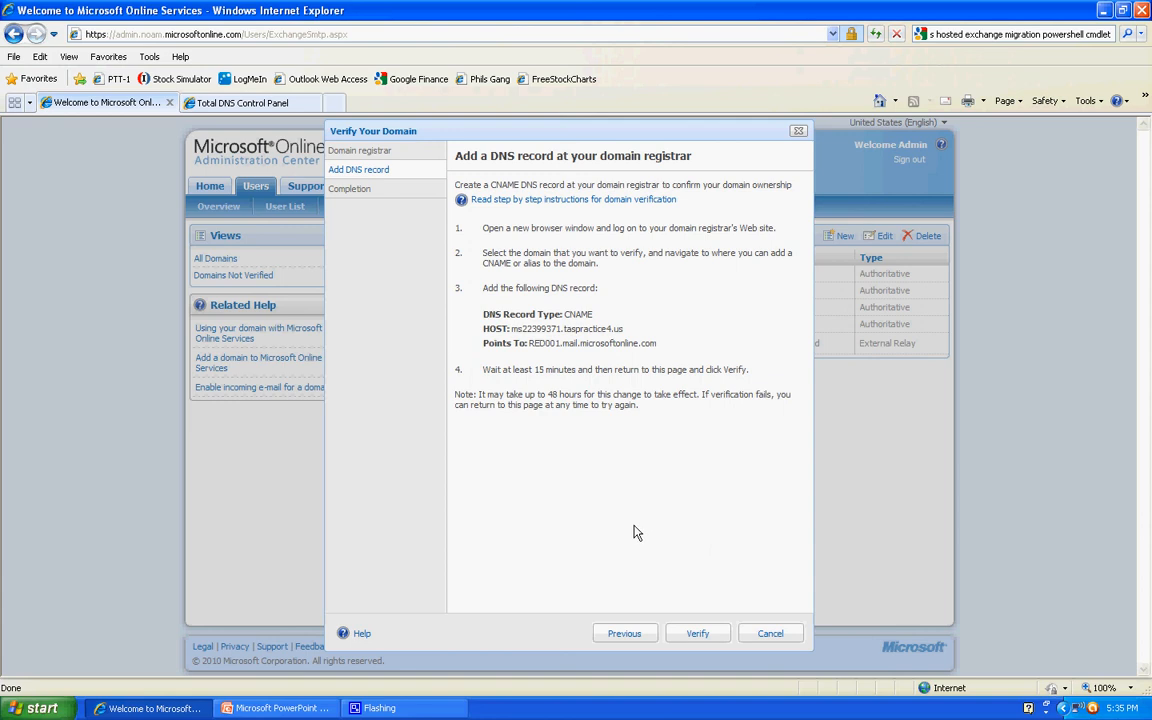
- In Total DNS Control Panel, start a new CNAME record for taspractice4.us with the alias name ms22399371.taspractice4.us
{"action": "left_click", "coordinate": [295, 108]}
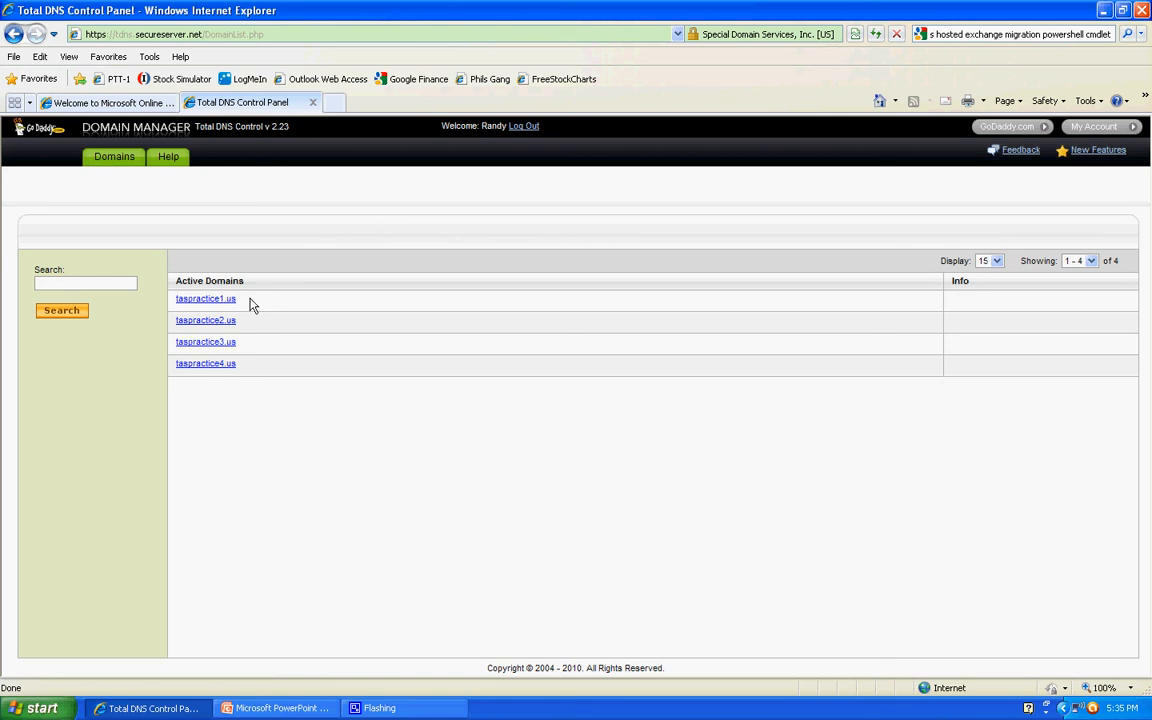
{"action": "left_click", "coordinate": [219, 366]}
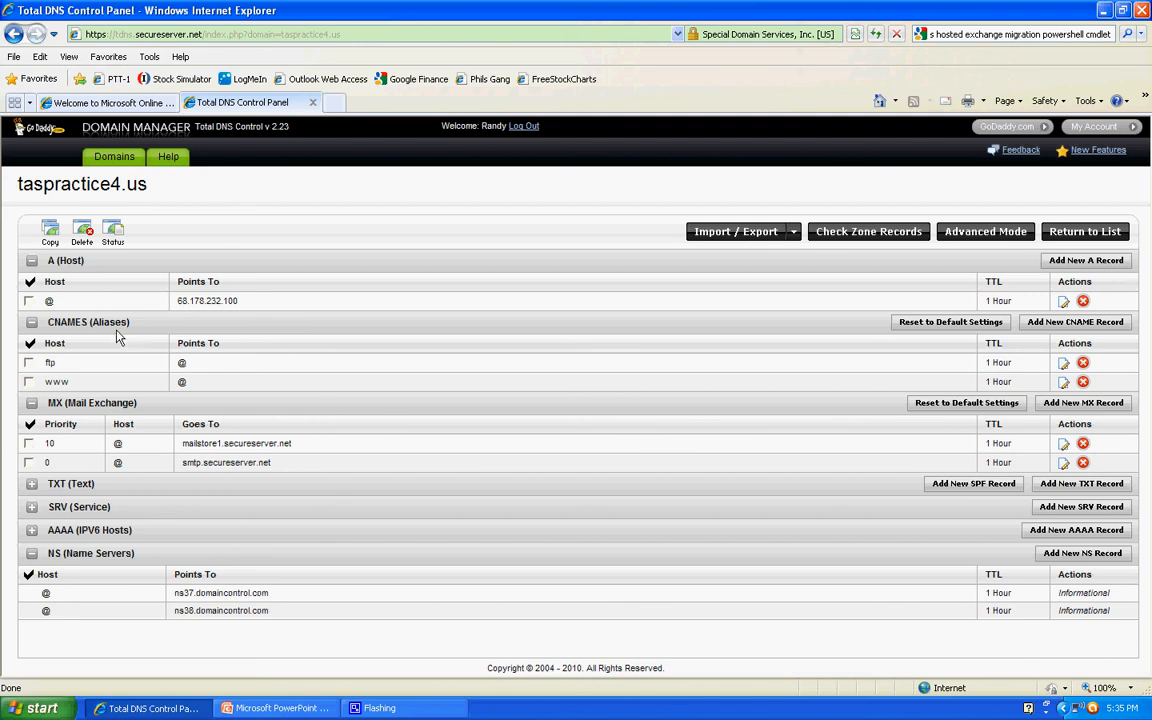
{"action": "left_click_drag", "start_coordinate": [46, 322], "coordinate": [86, 320]}
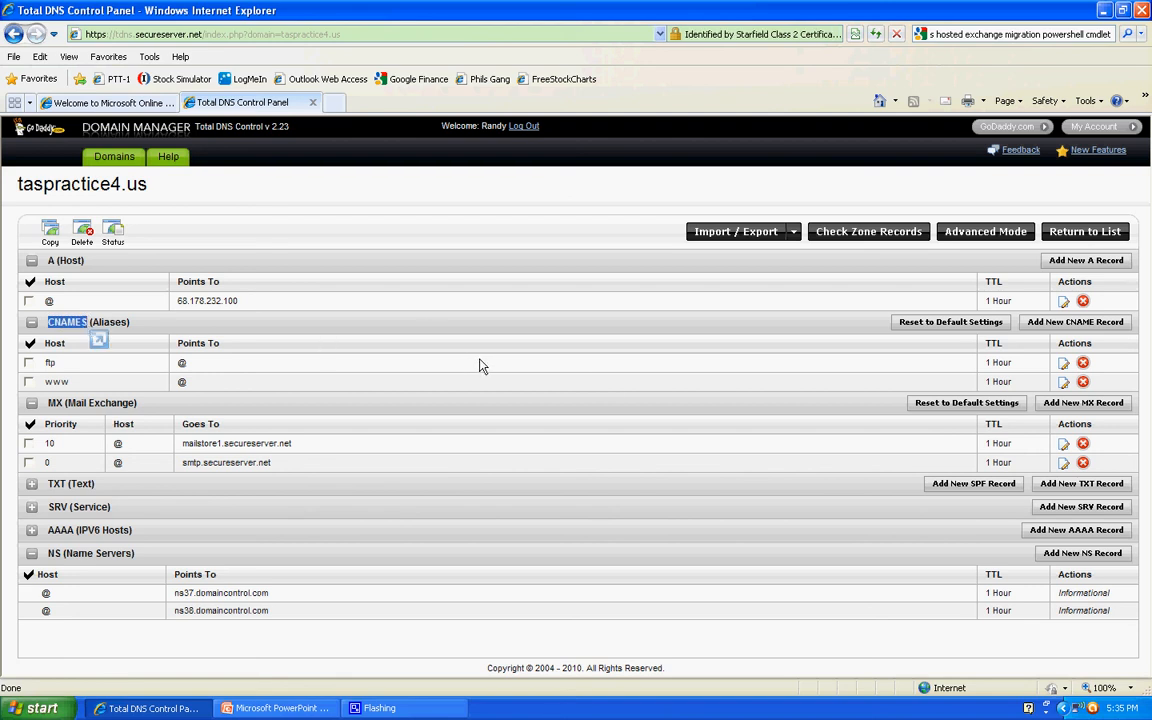
{"action": "left_click", "coordinate": [1078, 326]}
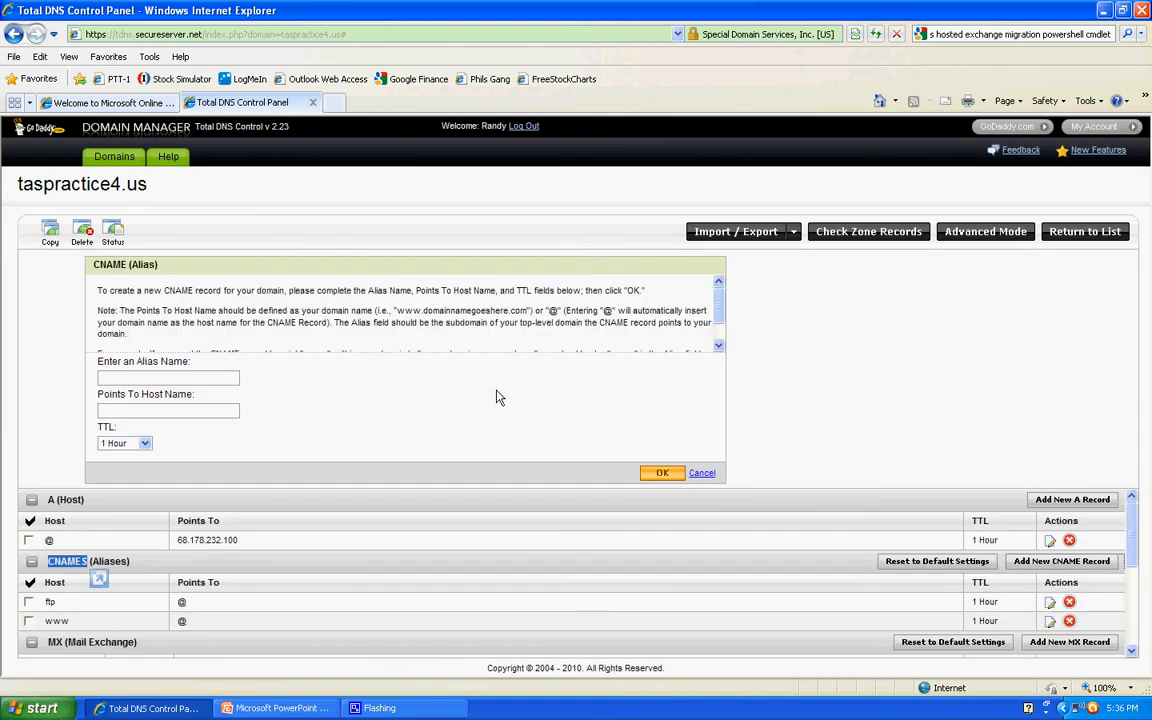
{"action": "left_click", "coordinate": [193, 377]}
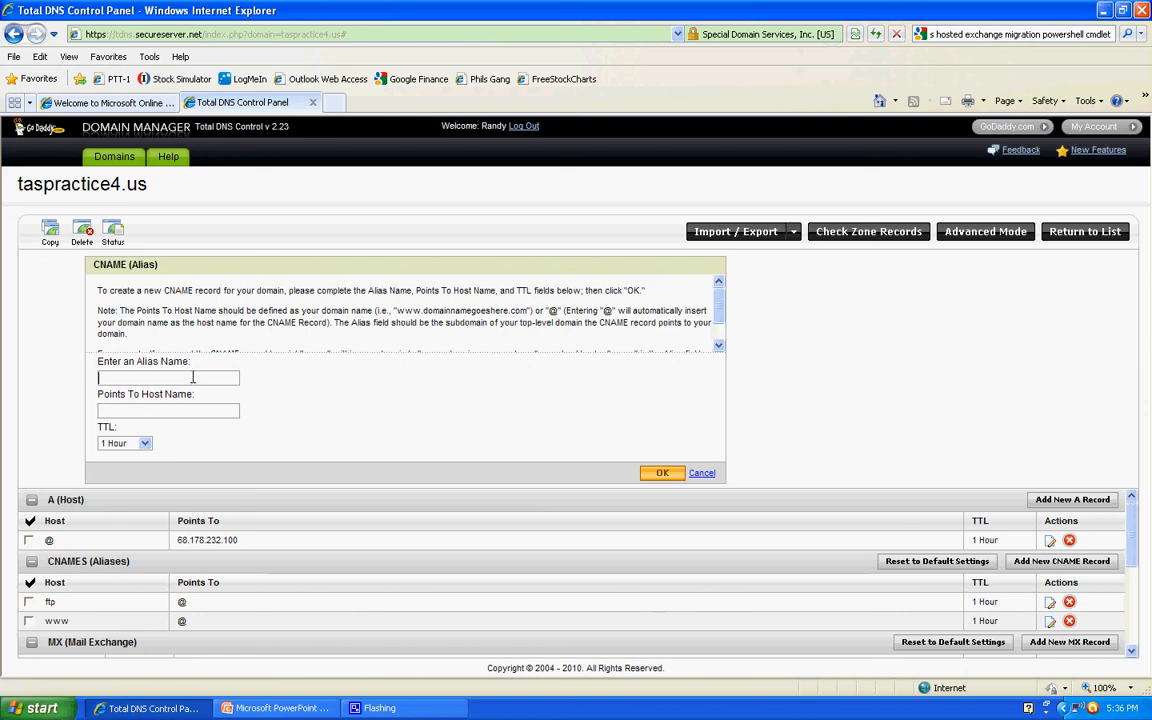
{"action": "key", "text": "ctrl+v"}
{"action": "left_click", "coordinate": [225, 410]}
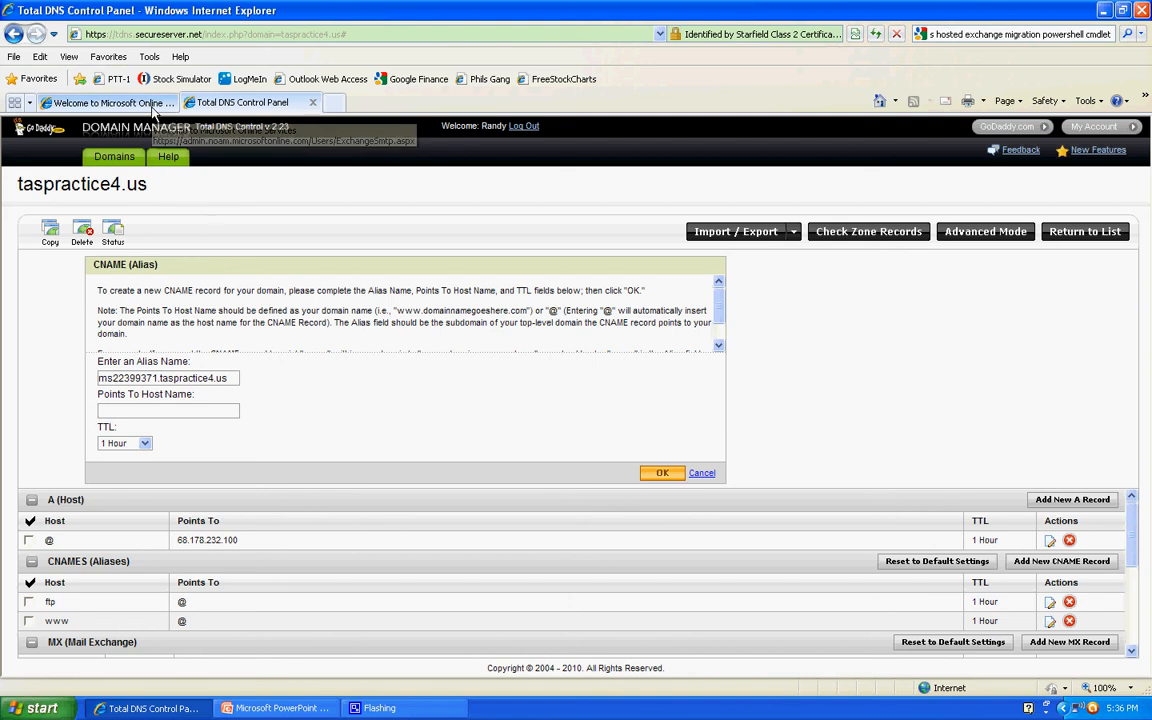
- Copy RED001.mail.microsoftonline.com from the verification instructions into the CNAME record's Points To Host Name and save the record
{"action": "left_click", "coordinate": [110, 103]}
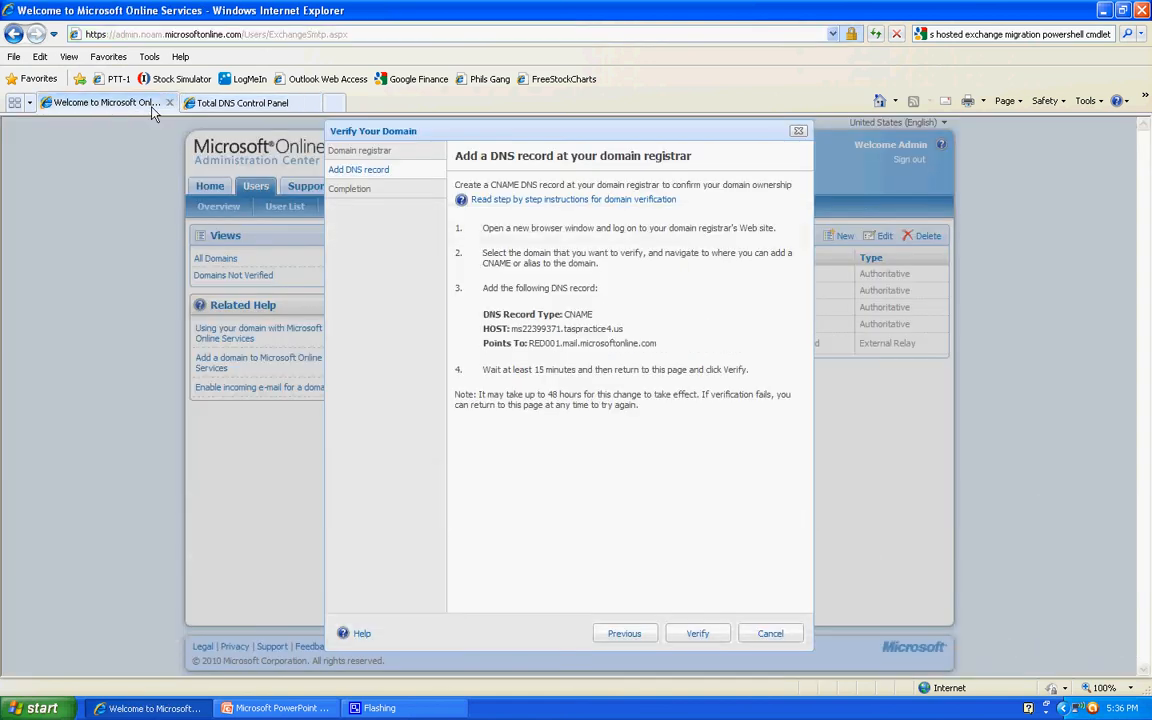
{"action": "left_click_drag", "start_coordinate": [530, 344], "coordinate": [651, 346]}
{"action": "key", "text": "ctrl+c"}
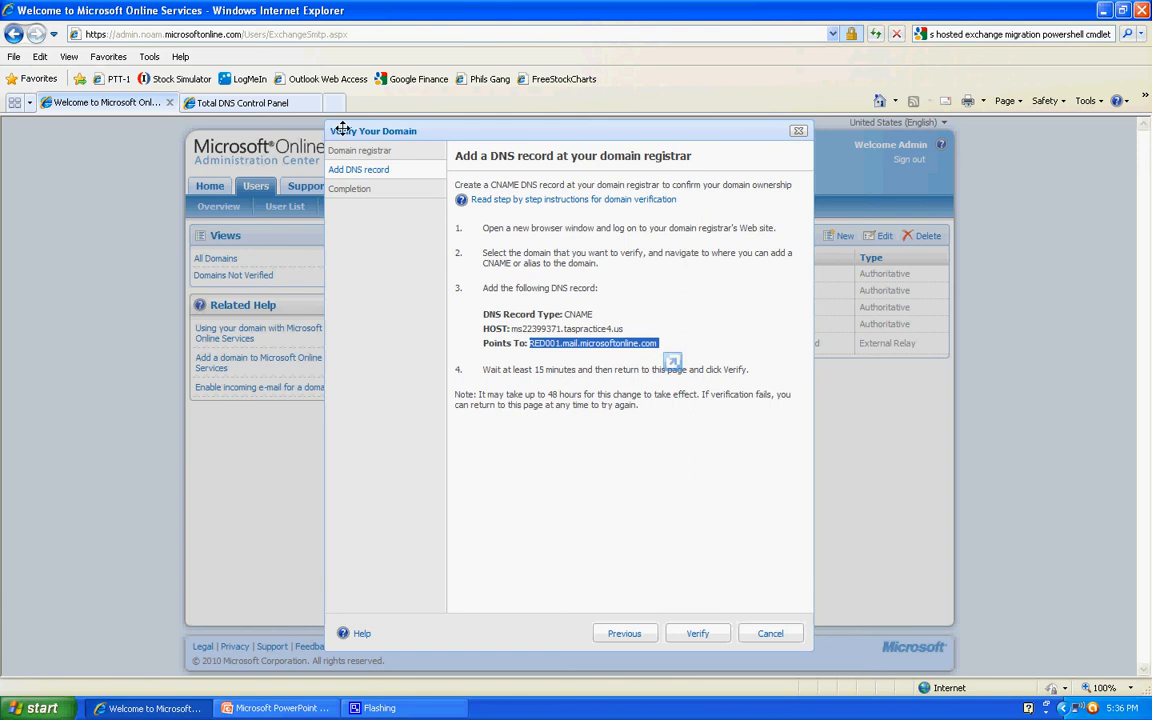
{"action": "left_click", "coordinate": [300, 104]}
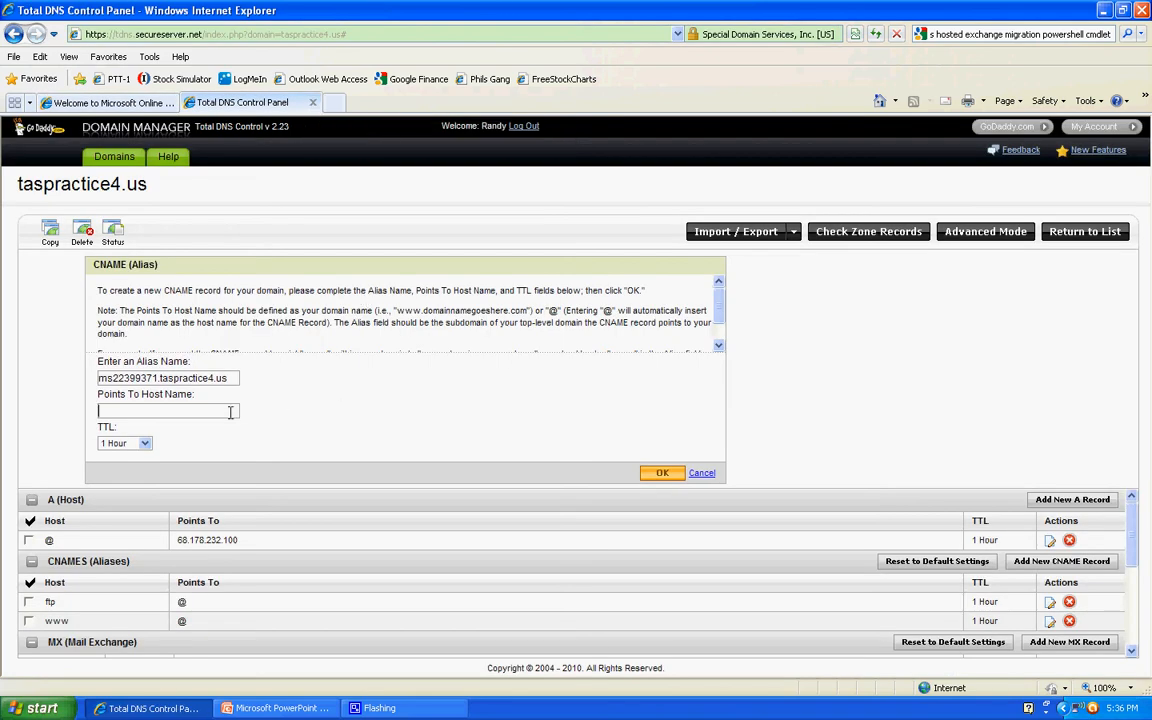
{"action": "key", "text": "ctrl+v"}
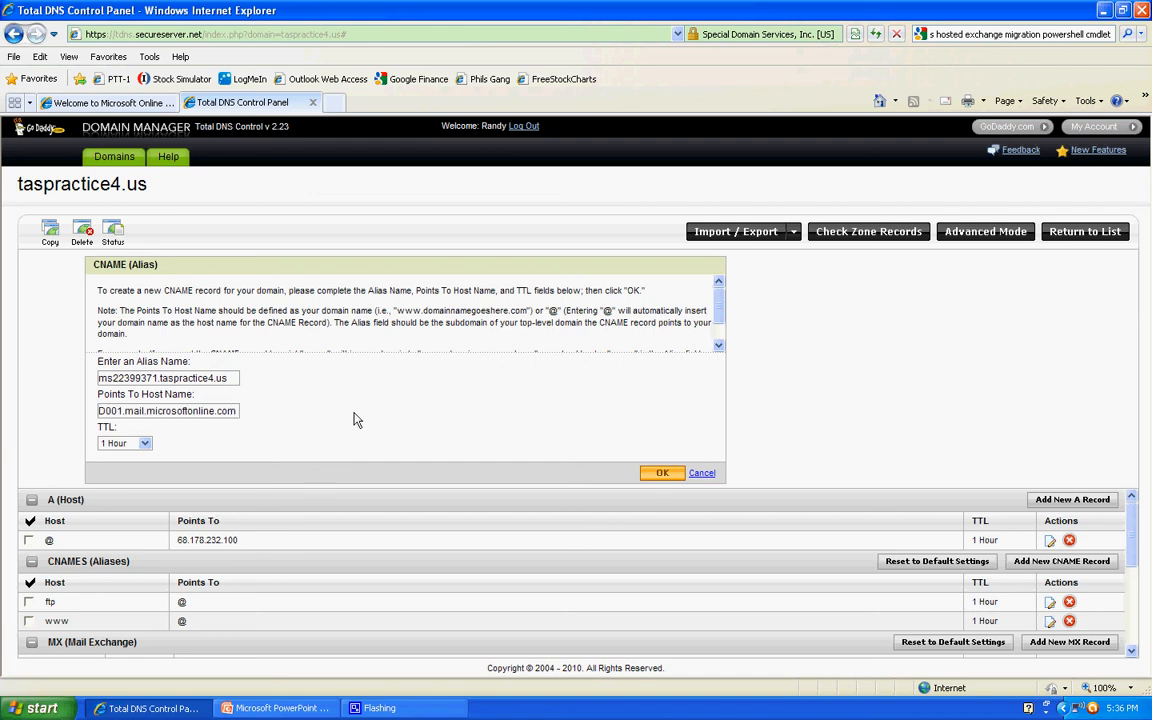
{"action": "left_click", "coordinate": [662, 473]}
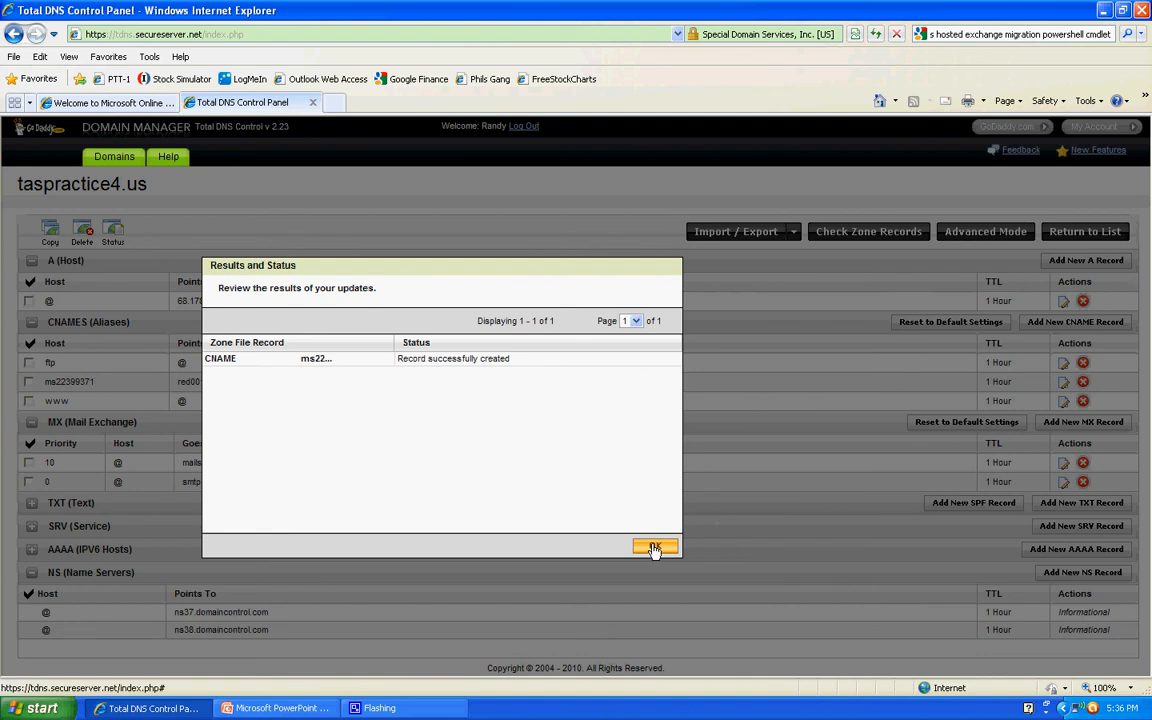
{"action": "left_click", "coordinate": [654, 548]}
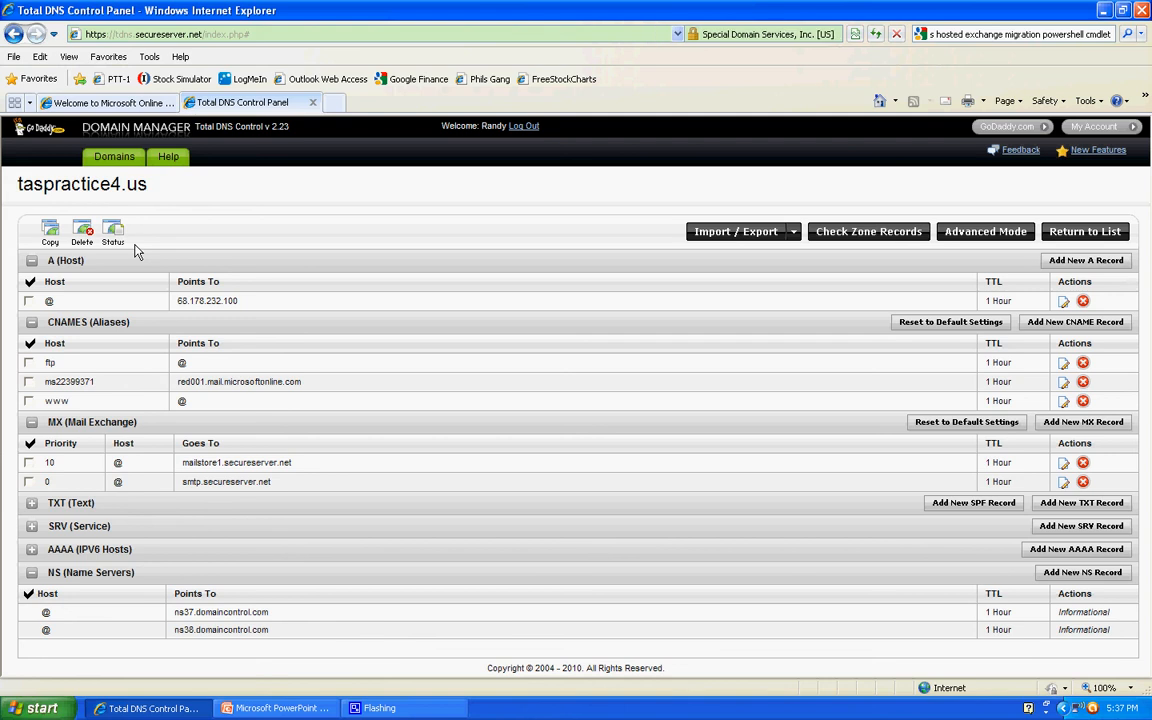
- Return to Microsoft Online Services, verify ownership of taspractice4.us and finish the wizard
{"action": "left_click", "coordinate": [148, 104]}
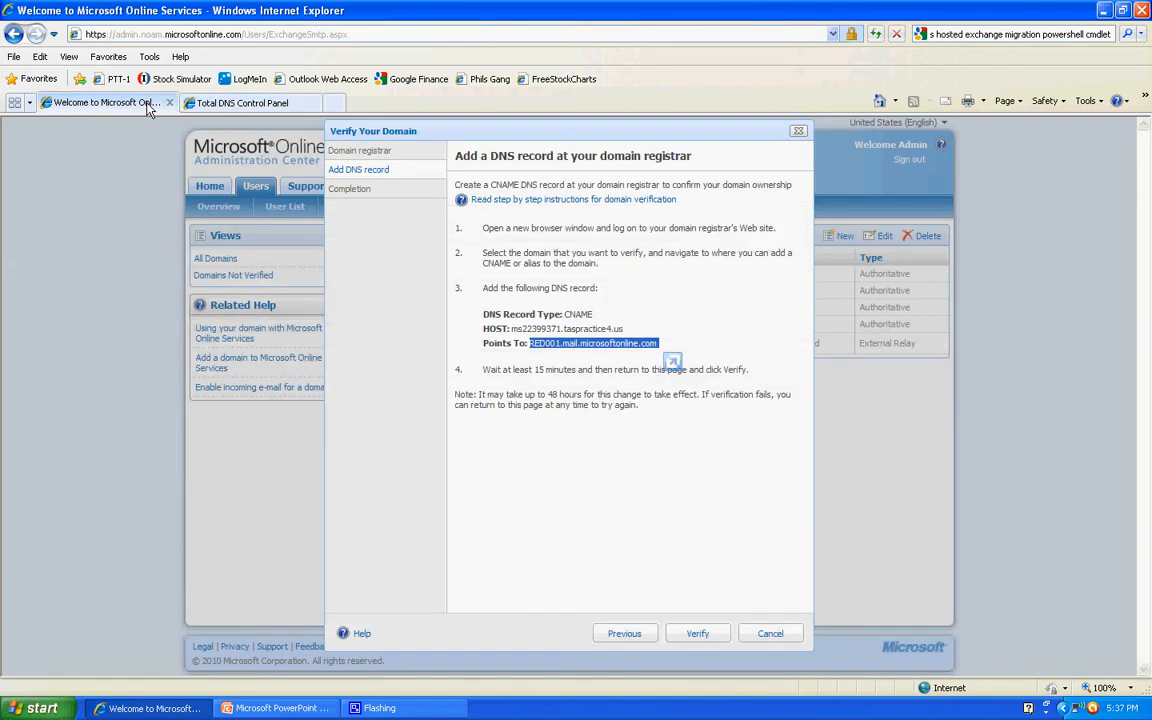
{"action": "left_click", "coordinate": [699, 640]}
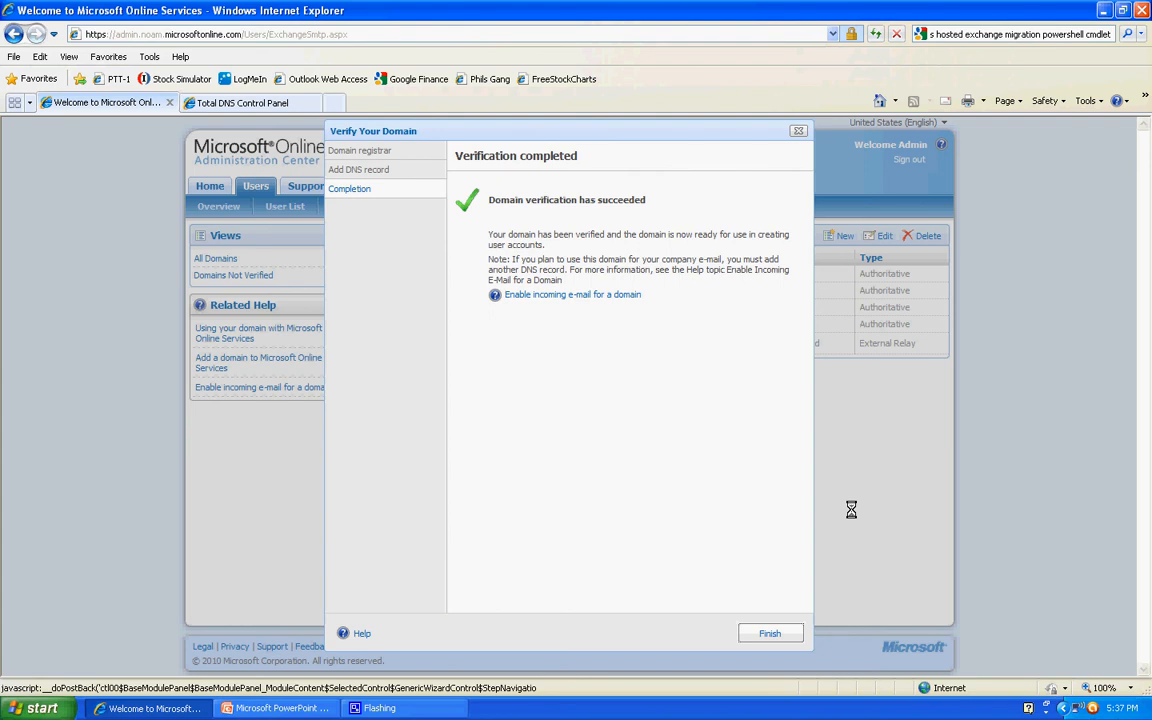
{"action": "left_click", "coordinate": [770, 636]}
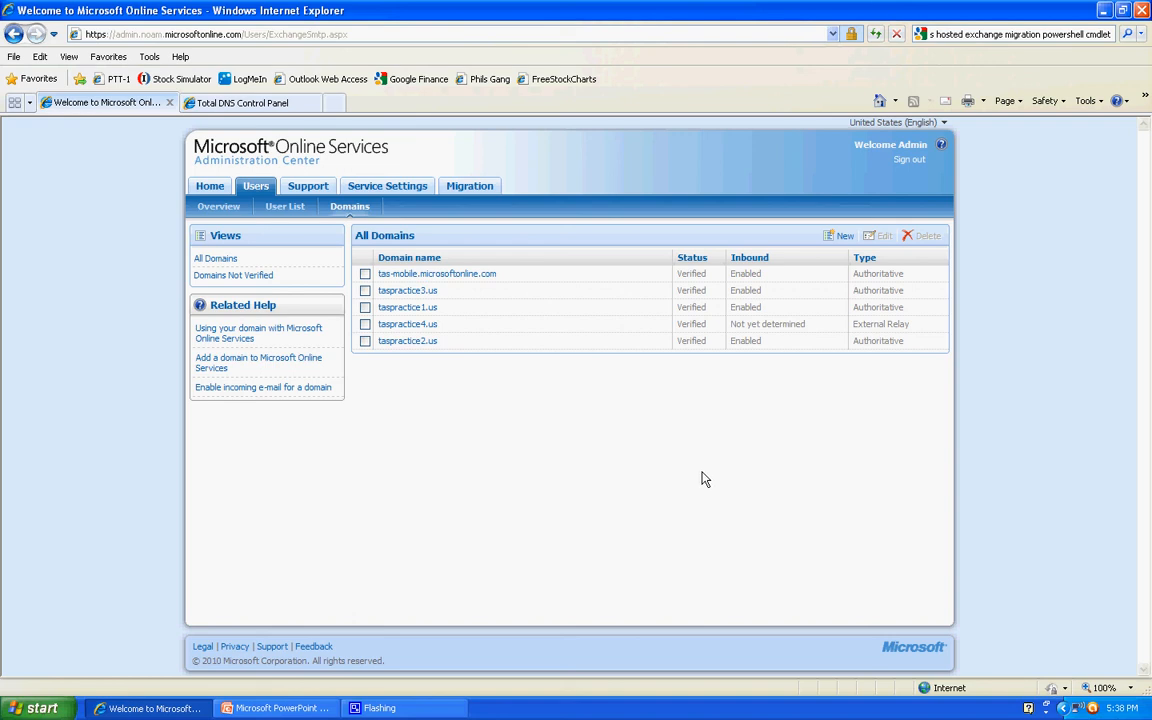
- Switch to Microsoft PowerPoint and start the presentation's slide show
{"action": "left_click", "coordinate": [311, 711]}
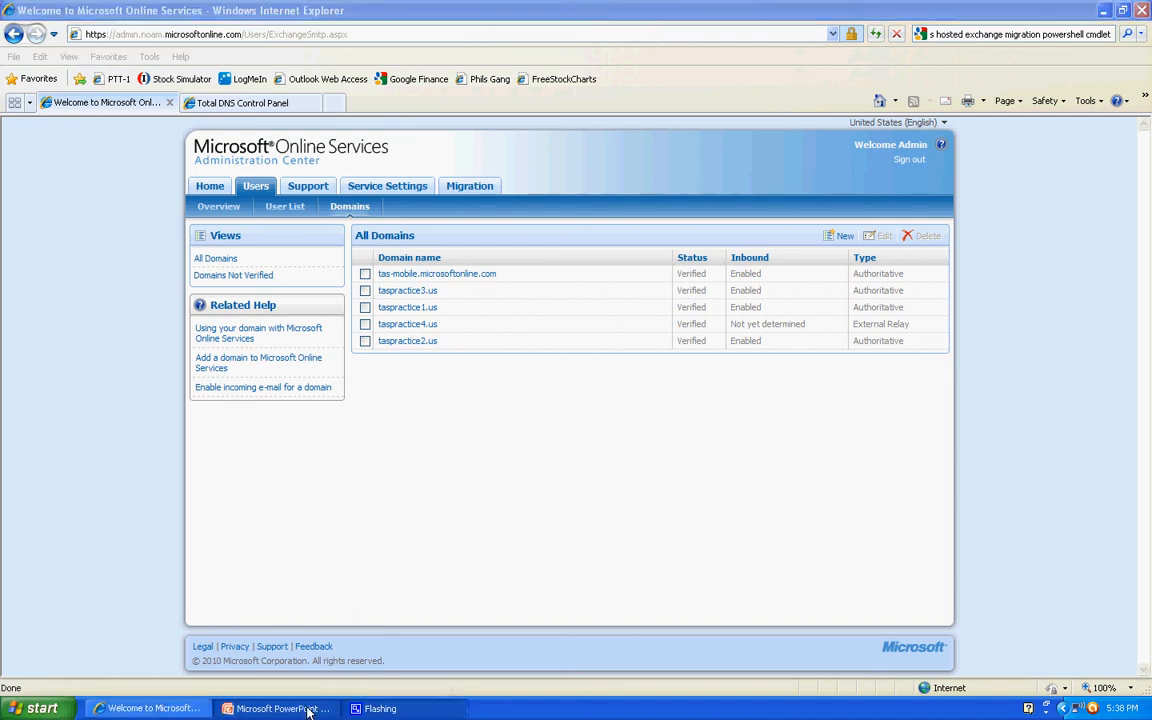
{"action": "key", "text": "F5"}
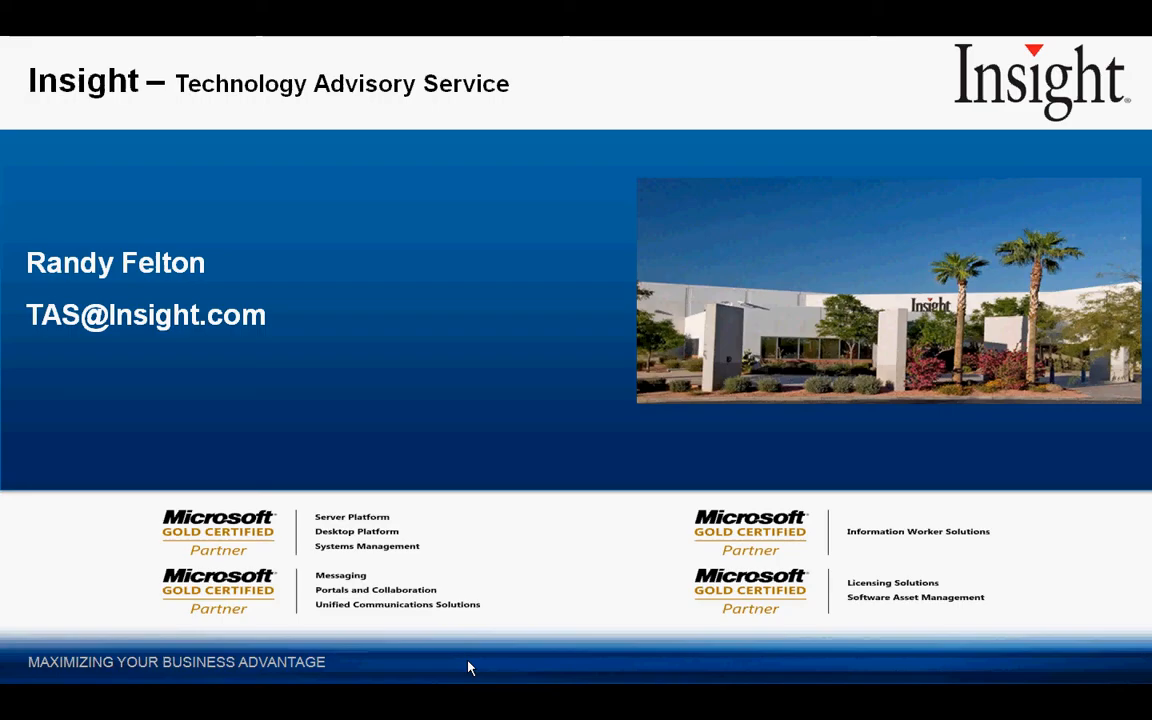